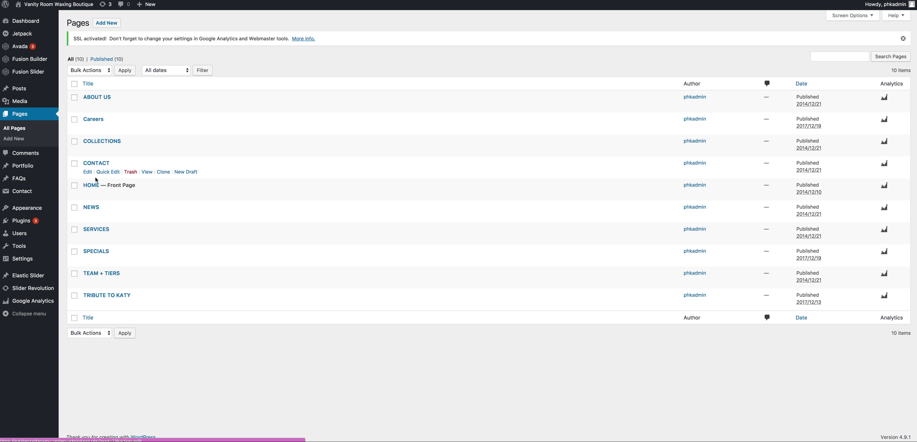
# Step: Open the CONTACT page's opening-hours text block for editing and show its content as HTML code
pyautogui.click(88, 173)
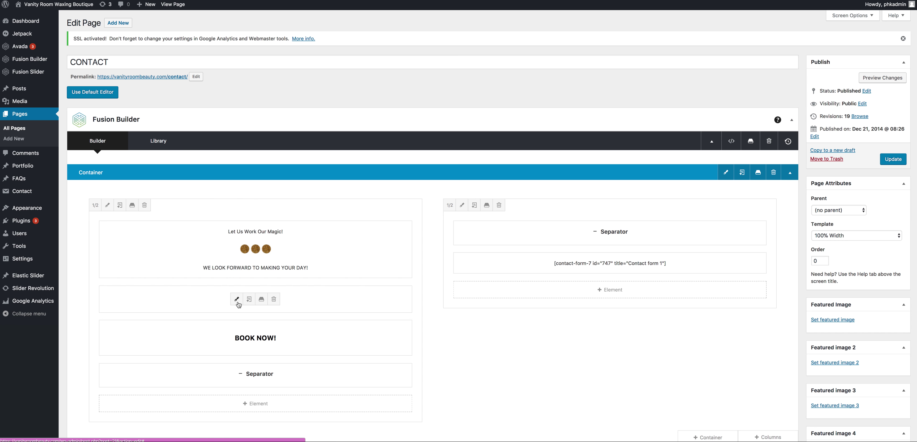
pyautogui.click(237, 301)
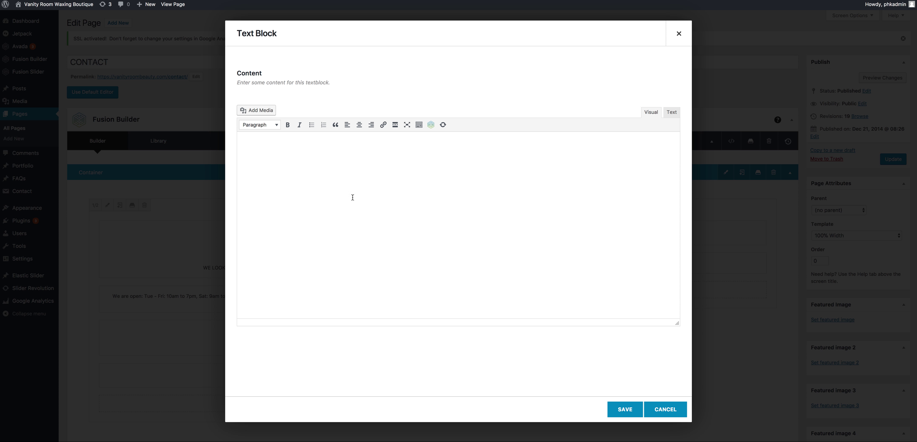
pyautogui.moveTo(342, 143); pyautogui.dragTo(431, 187)
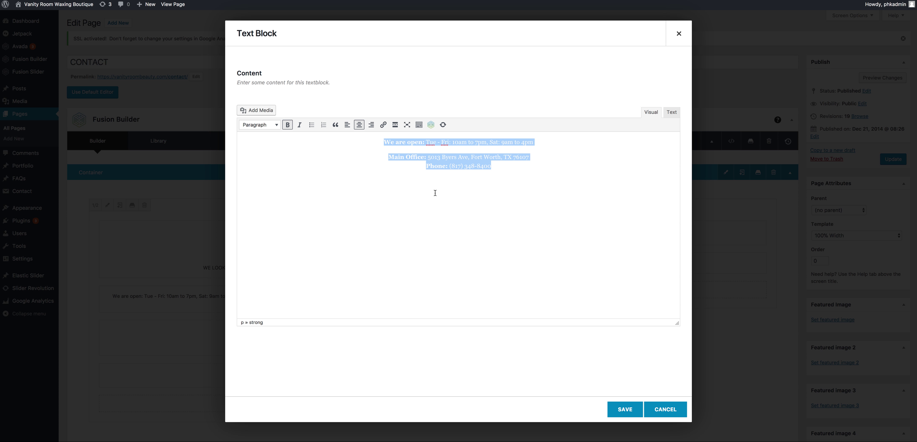
pyautogui.press('BackSpace')
pyautogui.hotkey('ctrl', 'z')
pyautogui.press('BackSpace')
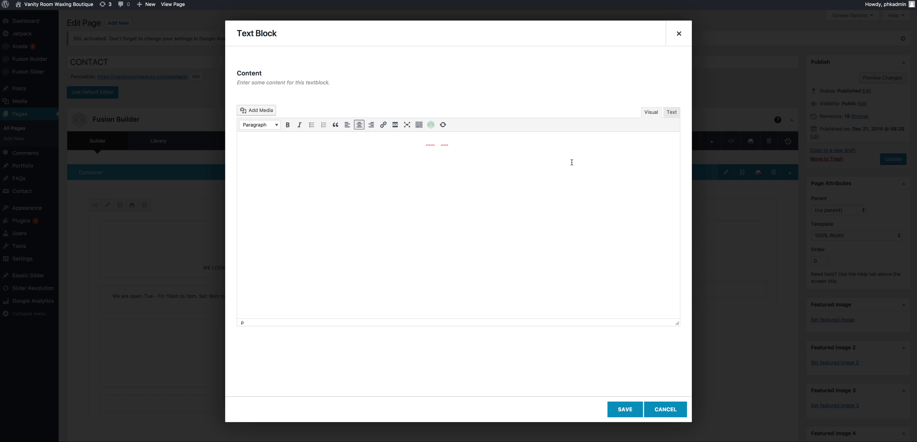
pyautogui.click(671, 113)
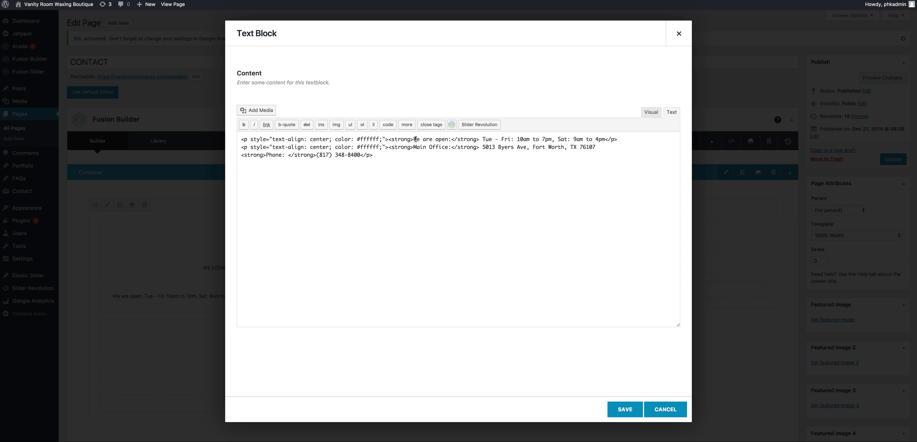
# Step: Re-enter the colon after "Fri" in the opening-hours line and save the change to the CONTACT page
pyautogui.moveTo(414, 139); pyautogui.dragTo(453, 139)
pyautogui.click(455, 140)
pyautogui.moveTo(414, 139); pyautogui.dragTo(449, 140)
pyautogui.click(467, 147)
pyautogui.click(511, 139)
pyautogui.write(':')
pyautogui.click(617, 414)
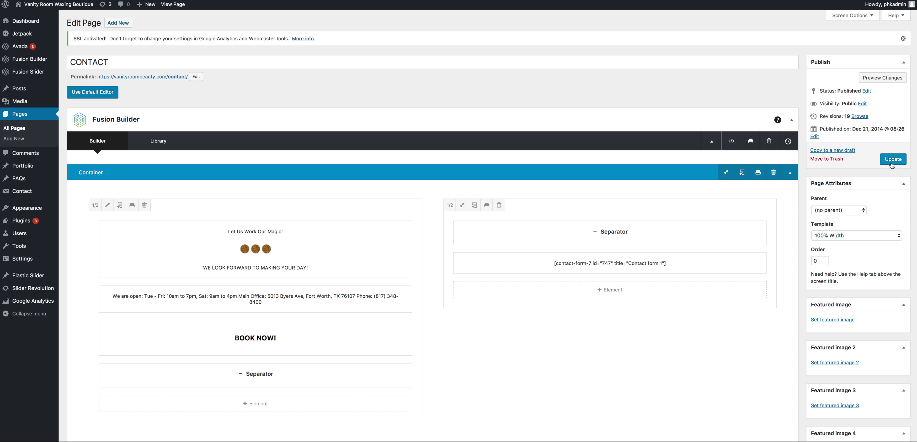
pyautogui.click(892, 165)
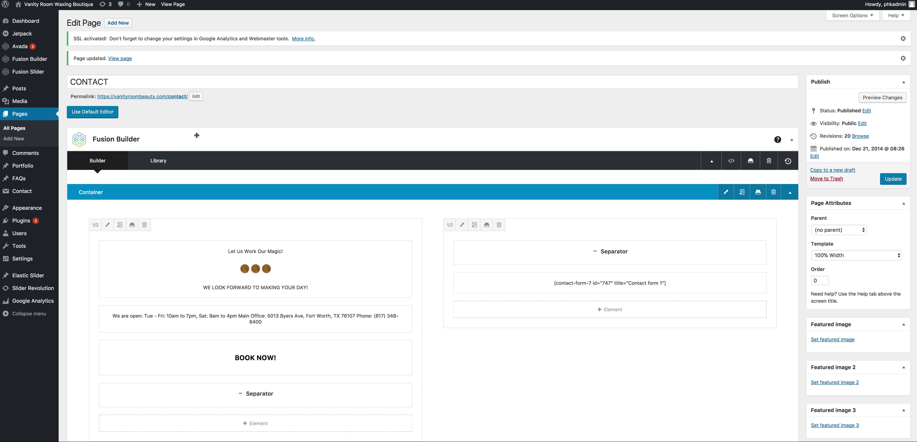
# Step: Open the Third Image slide of Fusion Slider to view its options
pyautogui.moveTo(39, 76)
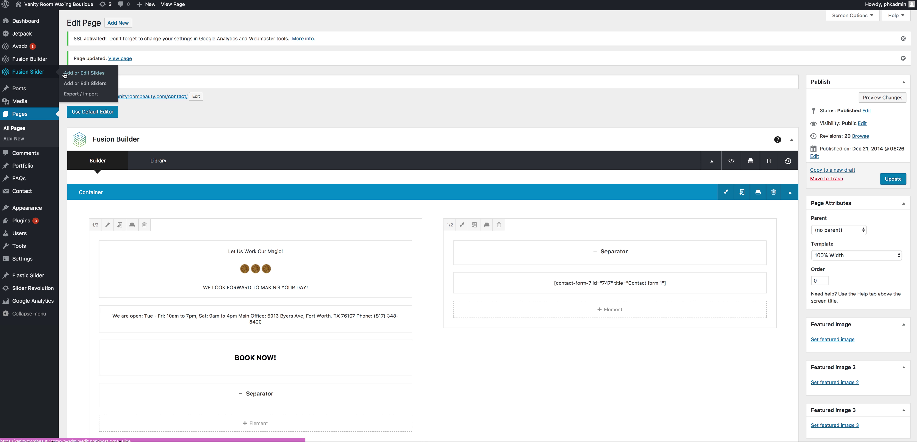
pyautogui.click(78, 77)
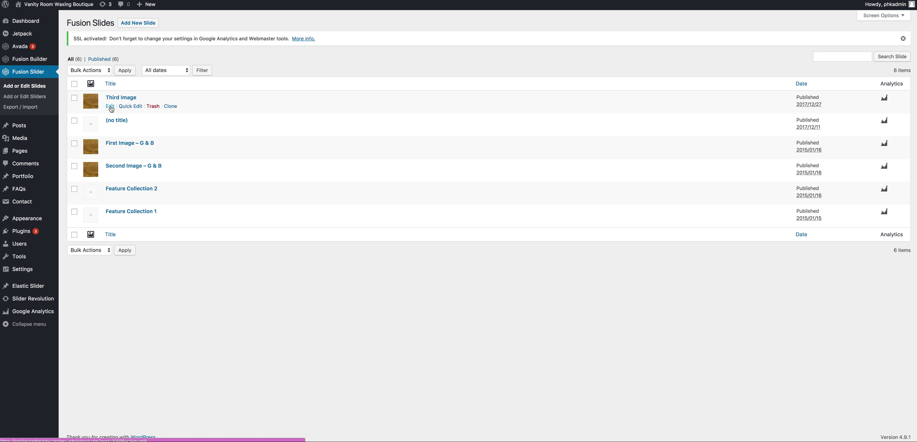
pyautogui.click(110, 107)
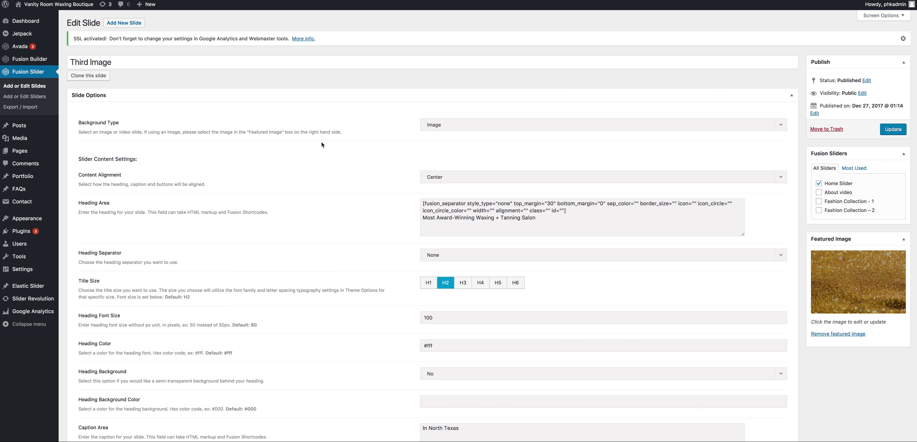
# Step: Open the Second Image – G & B slide and examine the separator shortcode and the "Treat Yourself" text in its heading
pyautogui.click(39, 87)
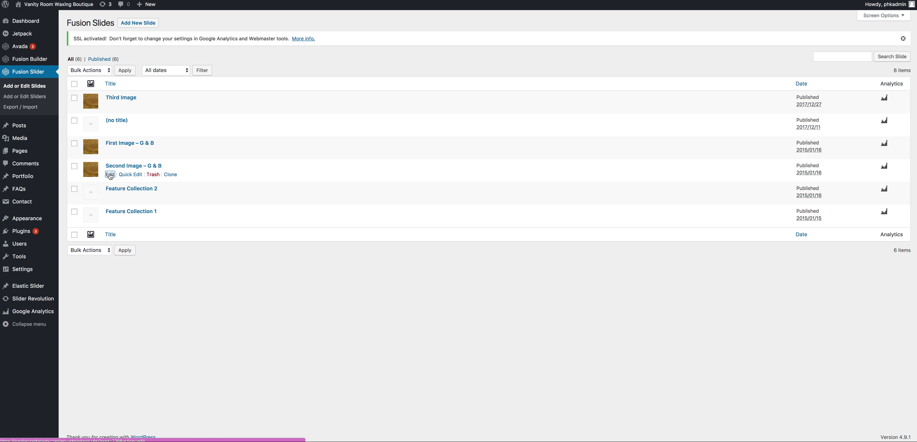
pyautogui.click(110, 175)
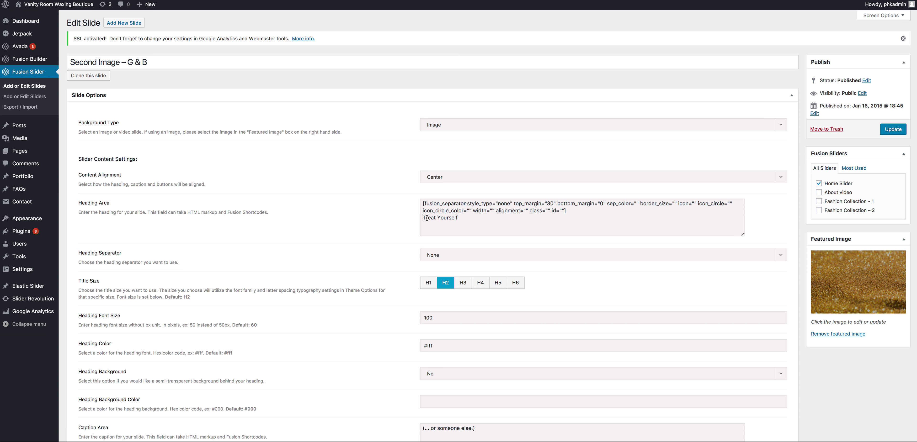
pyautogui.moveTo(422, 218); pyautogui.dragTo(459, 219)
pyautogui.scroll(-3, 462, 218)
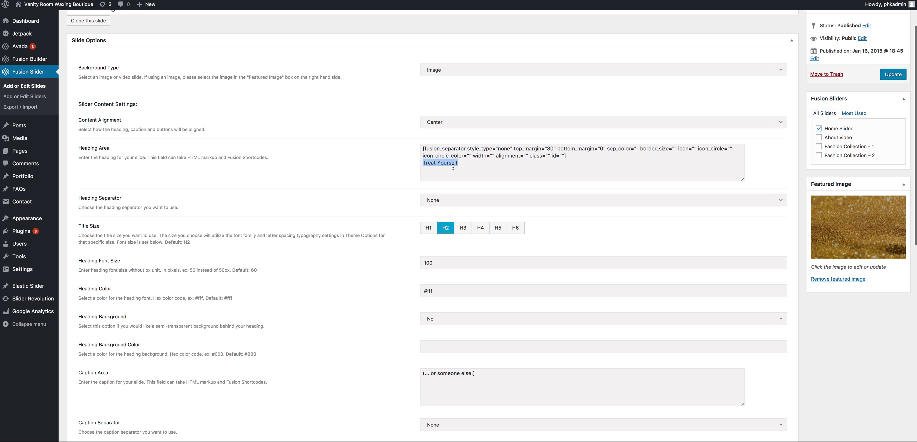
pyautogui.click(423, 163)
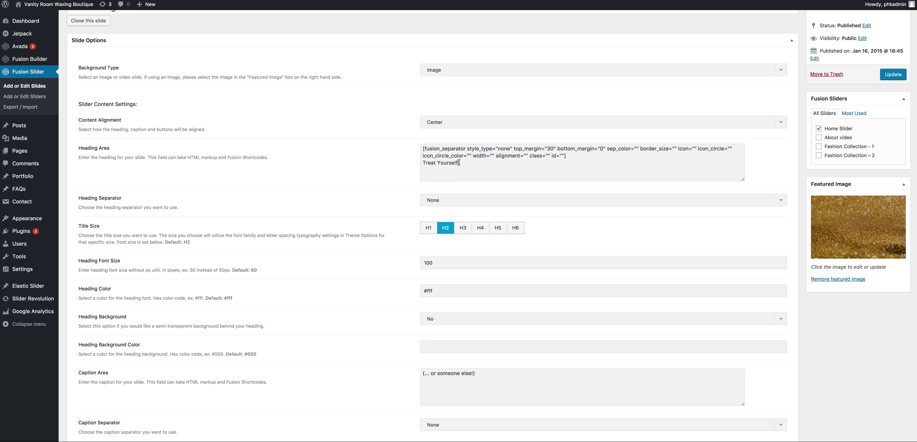
pyautogui.moveTo(459, 163); pyautogui.dragTo(423, 164)
pyautogui.moveTo(567, 156); pyautogui.dragTo(414, 150)
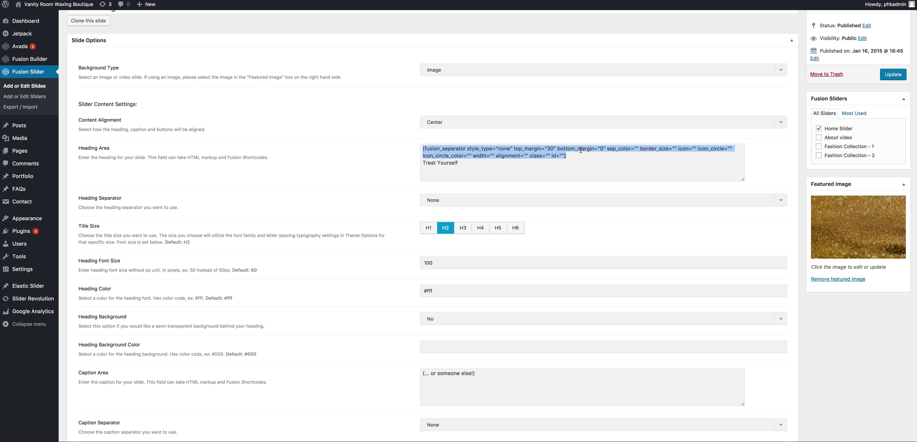
pyautogui.click(565, 156)
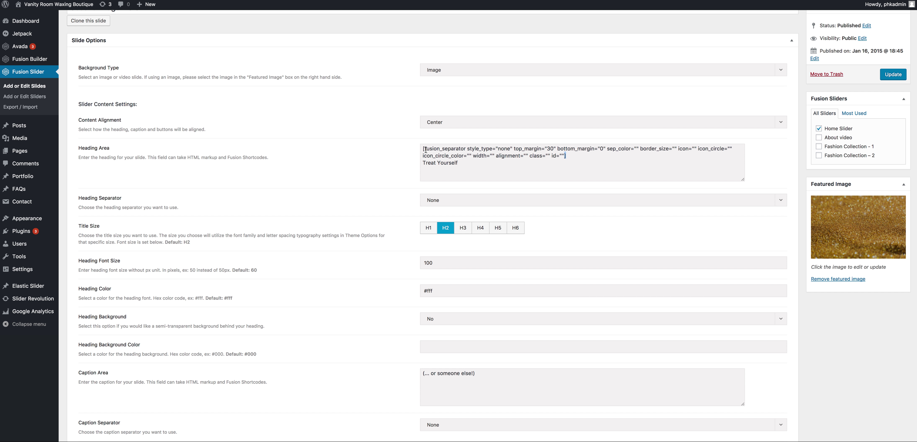
pyautogui.moveTo(423, 149); pyautogui.dragTo(428, 149)
pyautogui.moveTo(570, 155); pyautogui.dragTo(563, 156)
pyautogui.moveTo(460, 161); pyautogui.dragTo(422, 161)
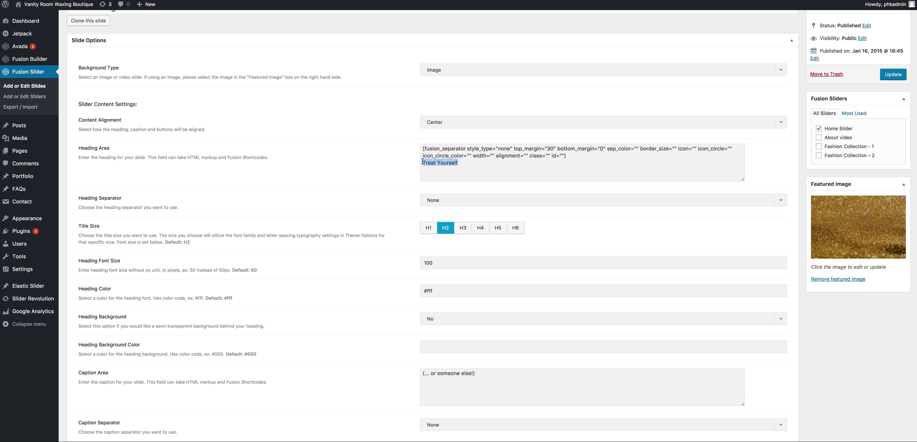
pyautogui.click(493, 170)
# Step: Review the slide's caption and link settings, and highlight the gift-certificate URL in the first button's shortcode
pyautogui.scroll(-1, 465, 186)
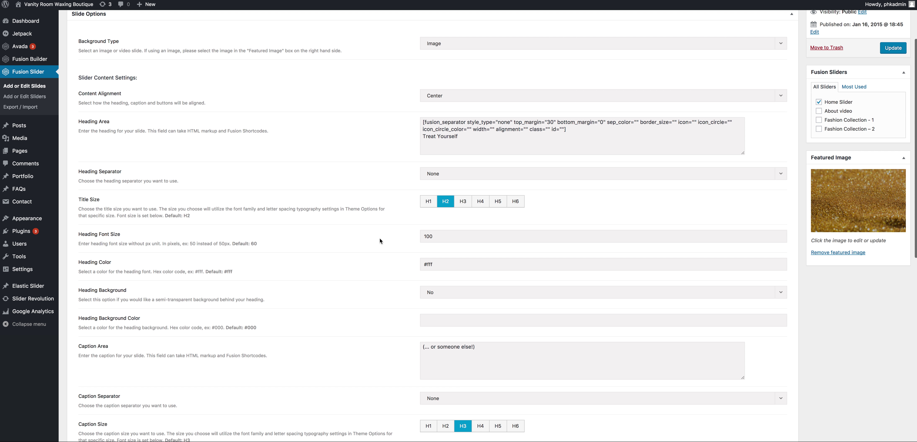
pyautogui.scroll(-7, 380, 241)
pyautogui.scroll(-1, 379, 239)
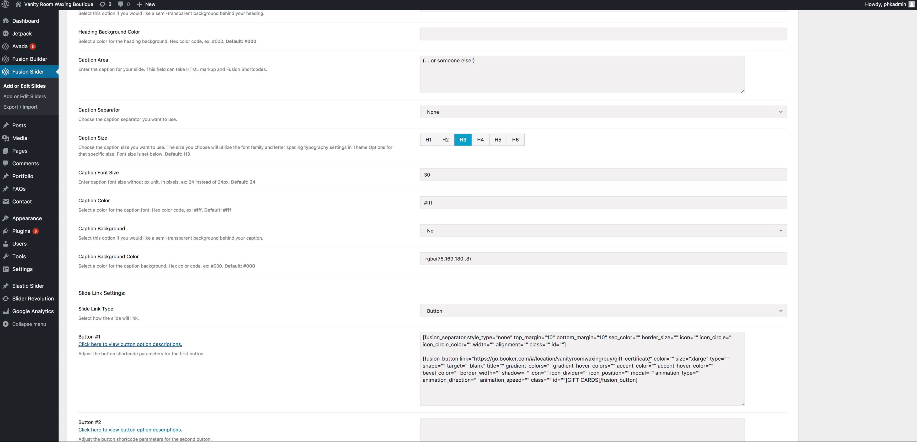
pyautogui.moveTo(650, 360); pyautogui.dragTo(474, 362)
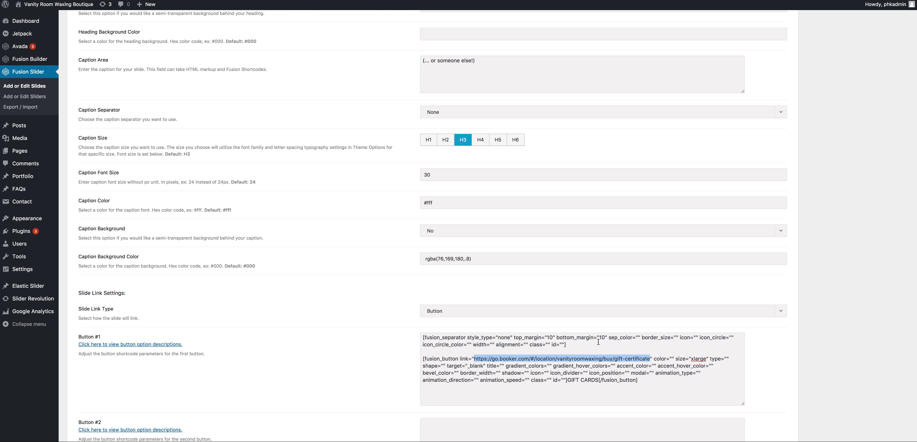
# Step: Update the Second Image – G & B slide
pyautogui.scroll(7, 598, 342)
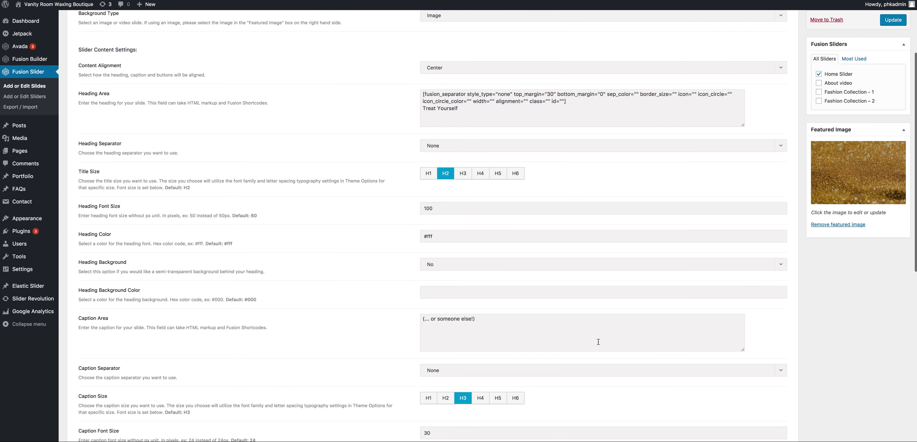
pyautogui.scroll(3, 598, 342)
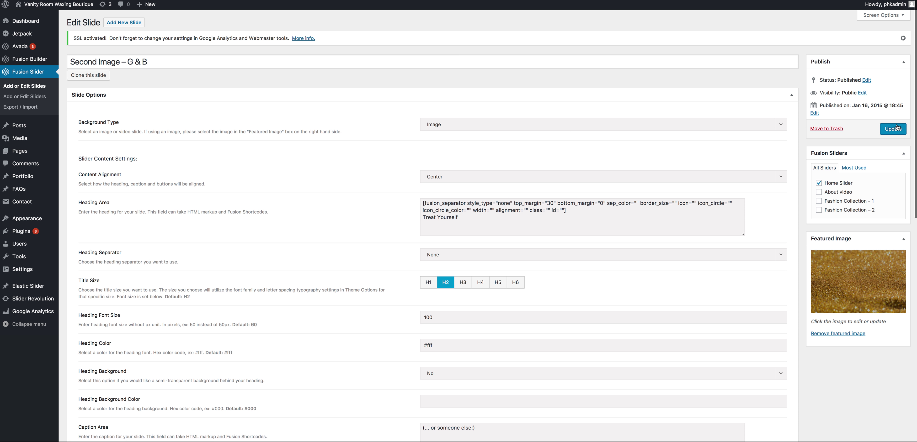
pyautogui.click(897, 128)
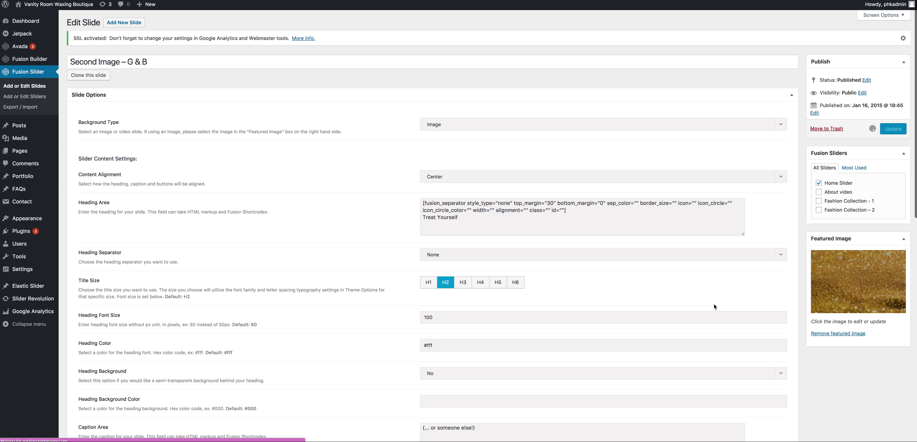